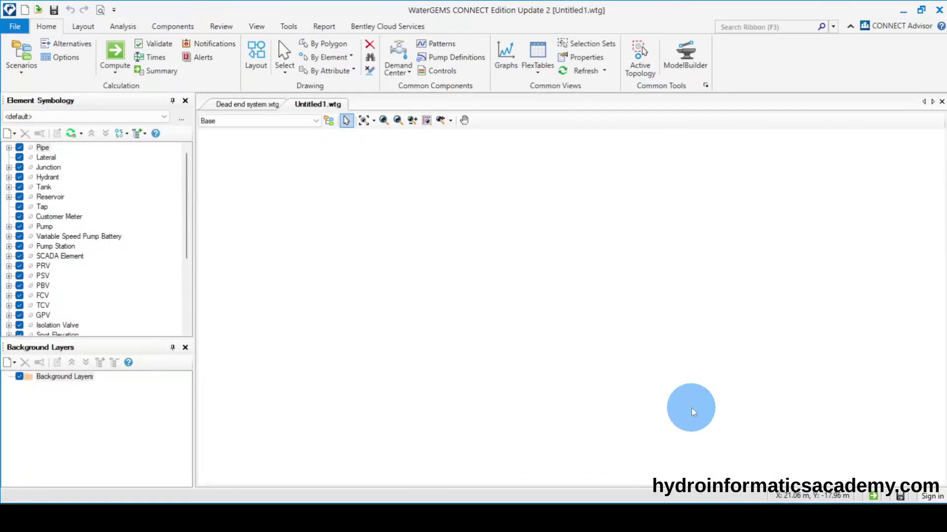
Open the recent Dead end system.wtg model and run its hydraulic calculation.
click(16, 28)
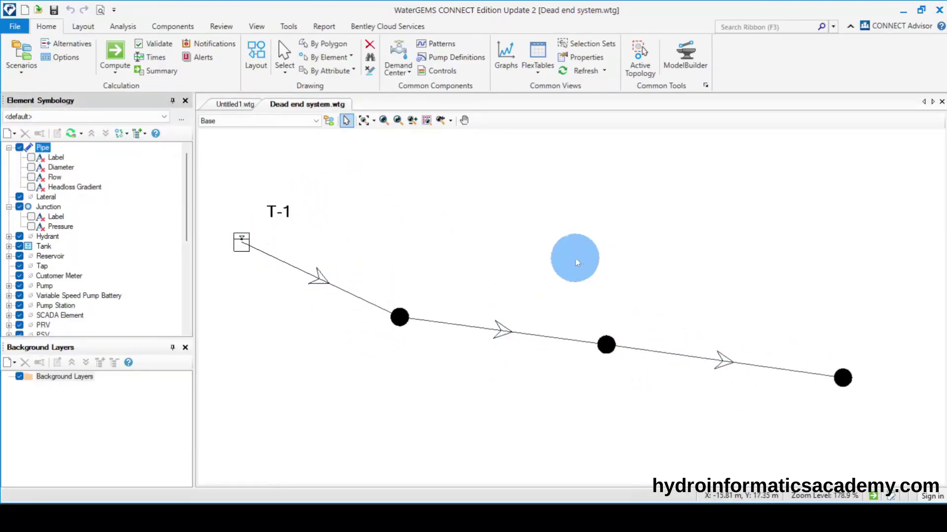
drag(827, 351, 867, 398)
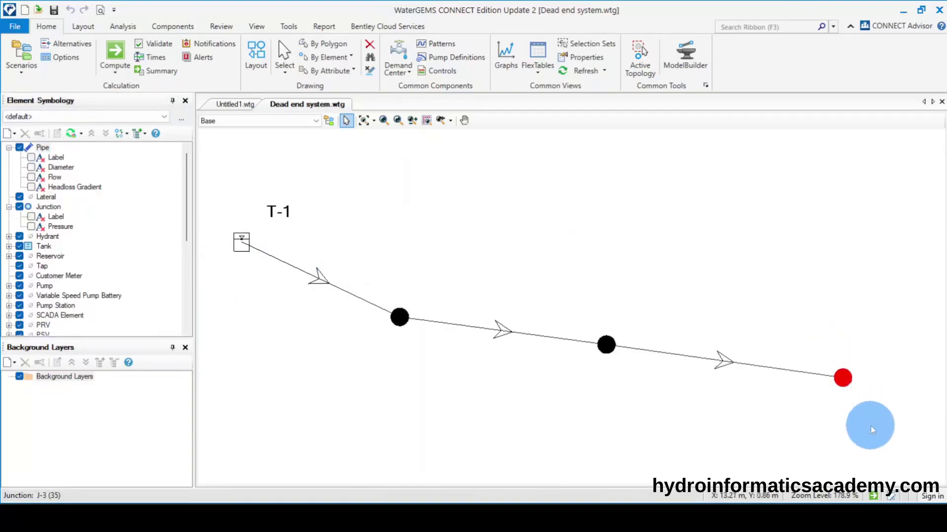
drag(870, 426, 797, 412)
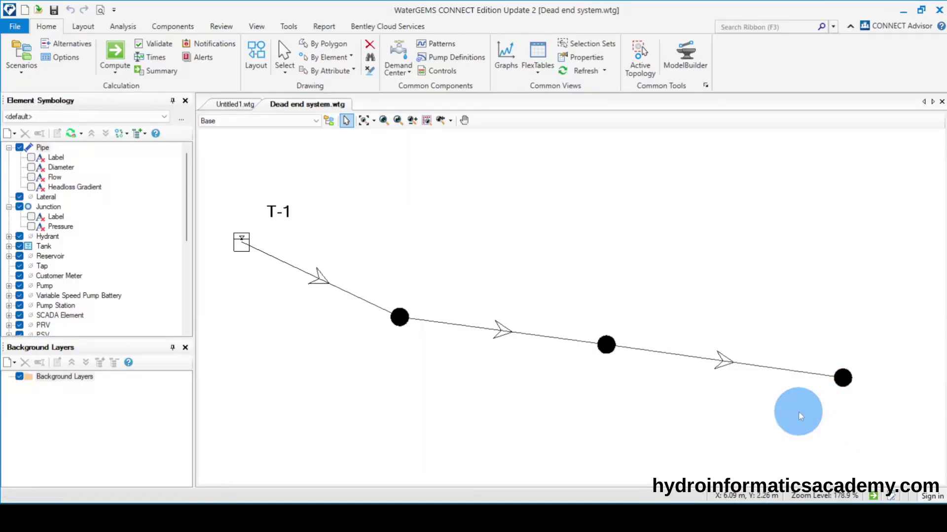
click(116, 51)
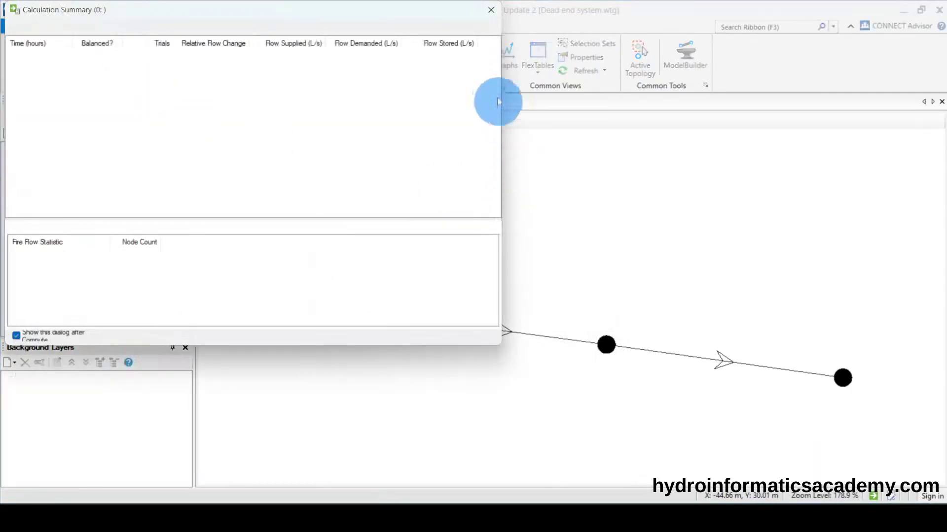
click(491, 10)
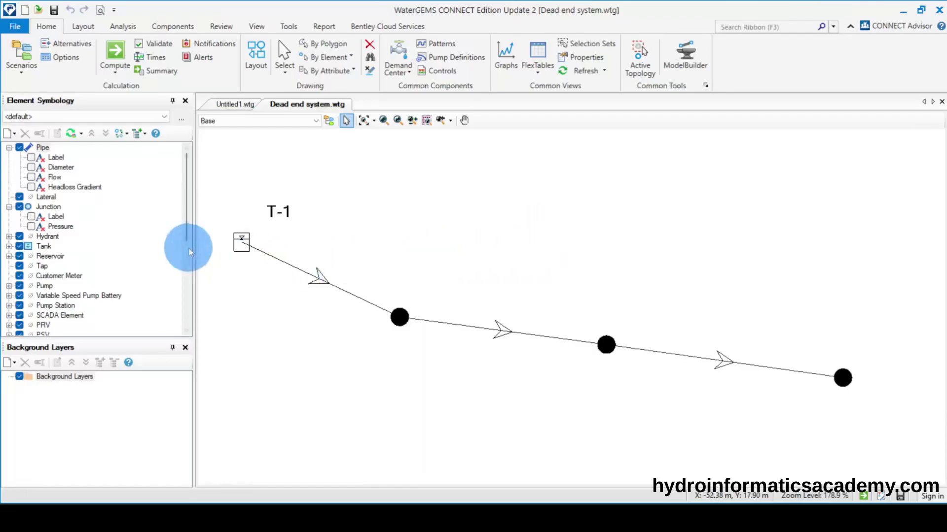
click(47, 149)
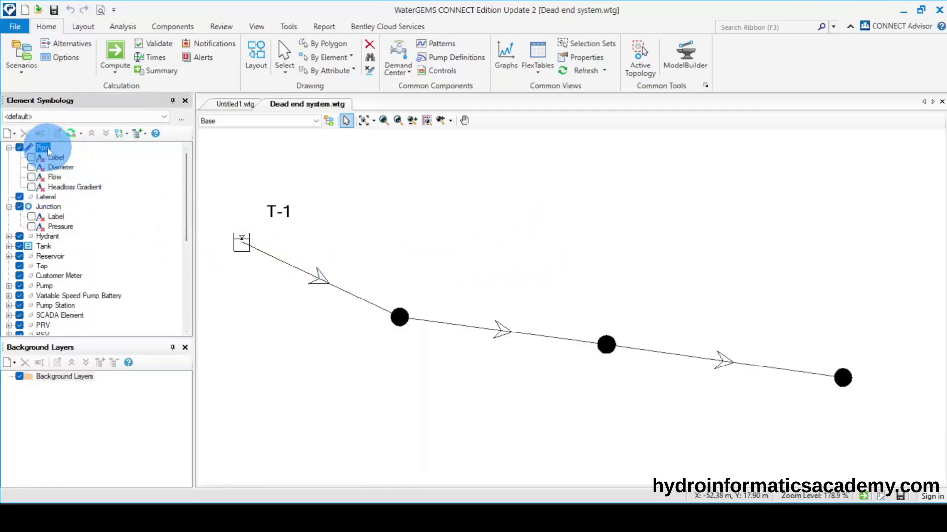
click(31, 177)
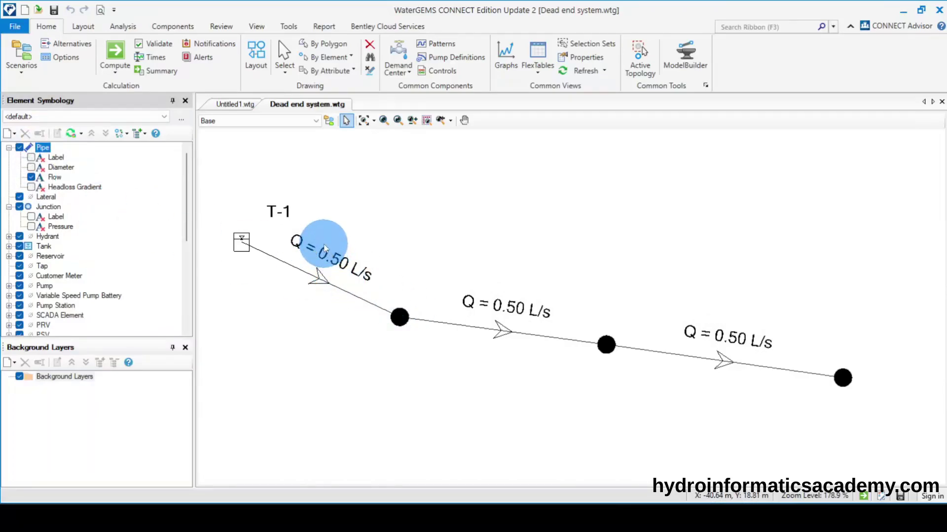
click(32, 178)
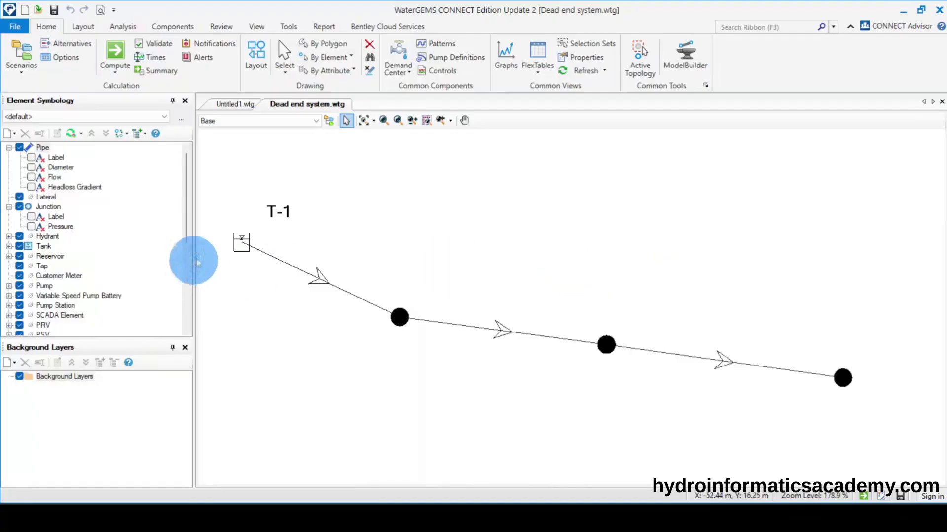
Annotate all three pipes with Headloss Gradient labels, each reading 5.0 m/km.
click(31, 167)
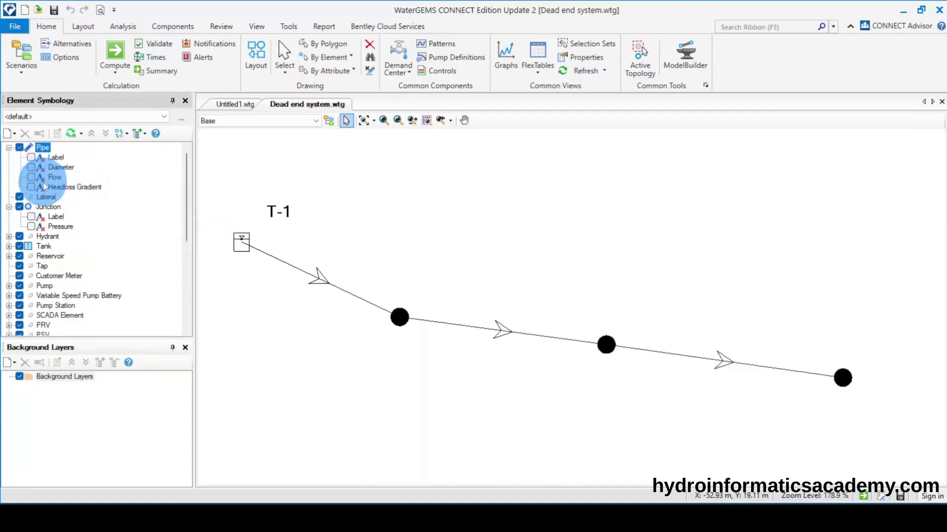
click(31, 187)
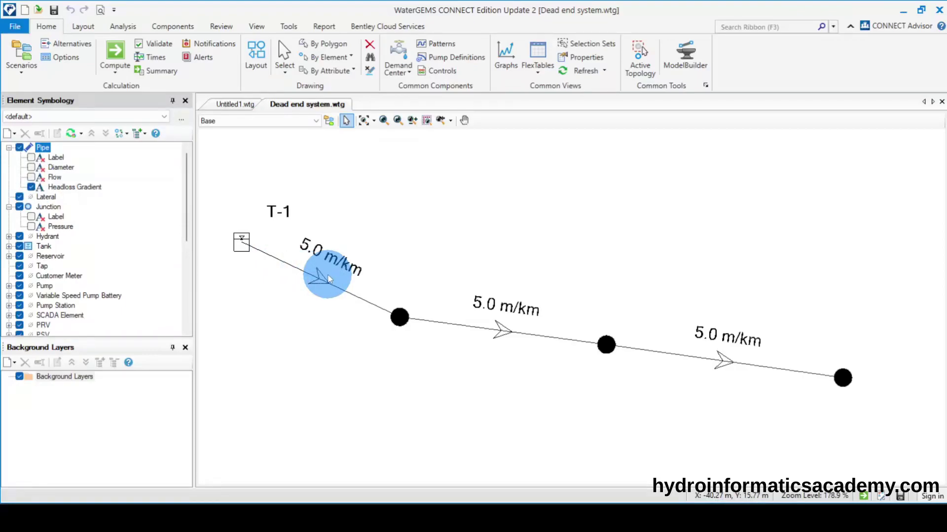
Label junctions with Pressure (12.0, 20.9, 34.3 m H2O) and check end junction J-3.
click(51, 208)
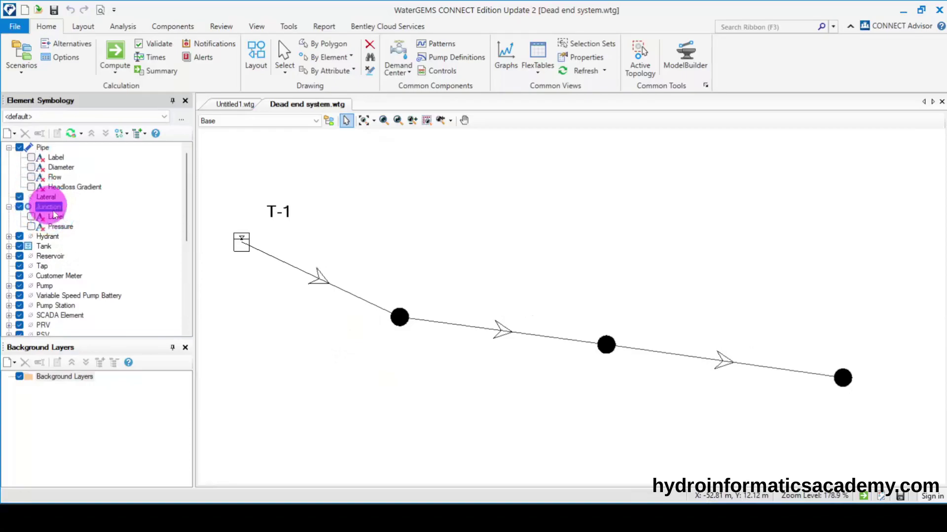
click(31, 227)
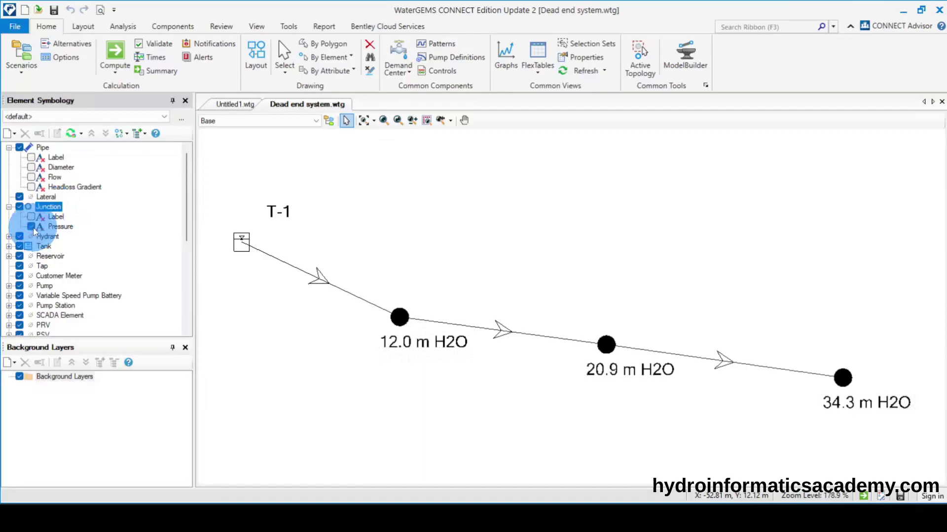
click(809, 355)
drag(809, 355, 896, 441)
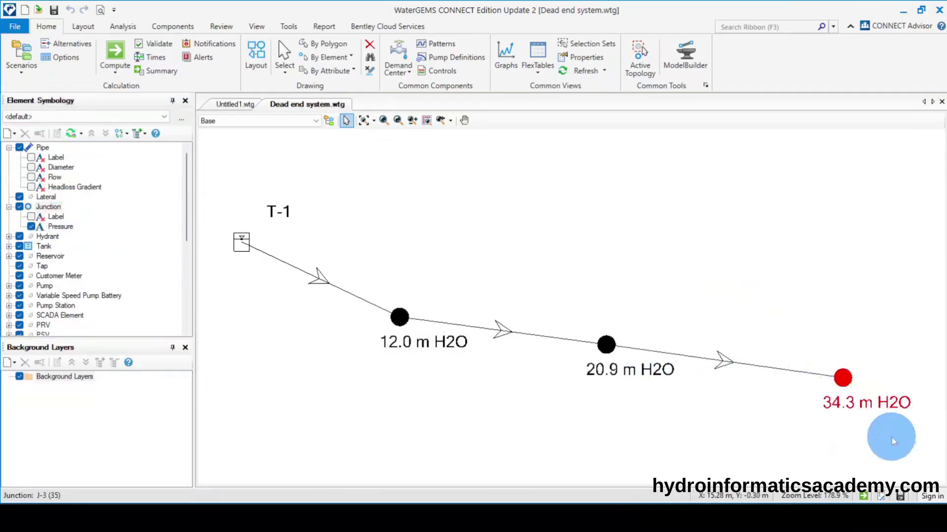
drag(696, 414, 741, 429)
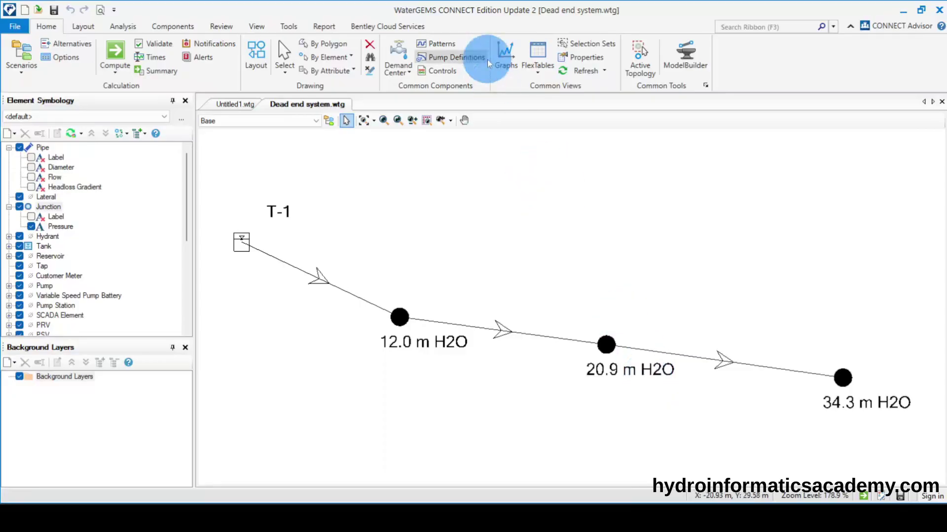
Change pipe P-3's diameter from 43.7 mm to 34.9 mm in the Pipe FlexTable.
click(536, 76)
click(558, 108)
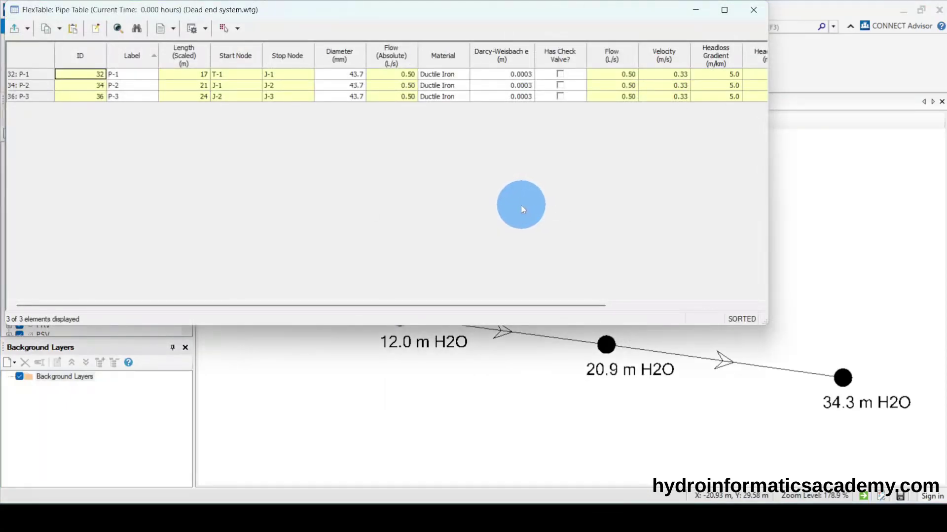
double_click(345, 97)
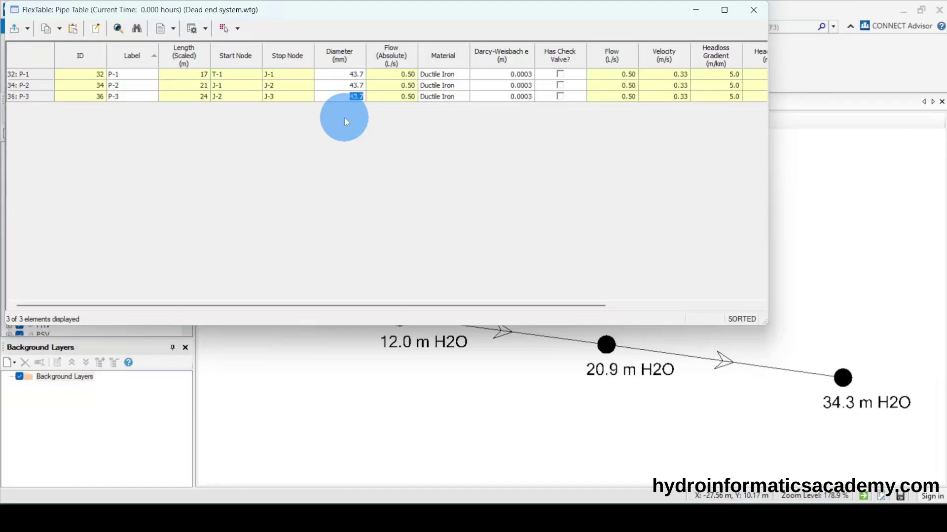
click(346, 100)
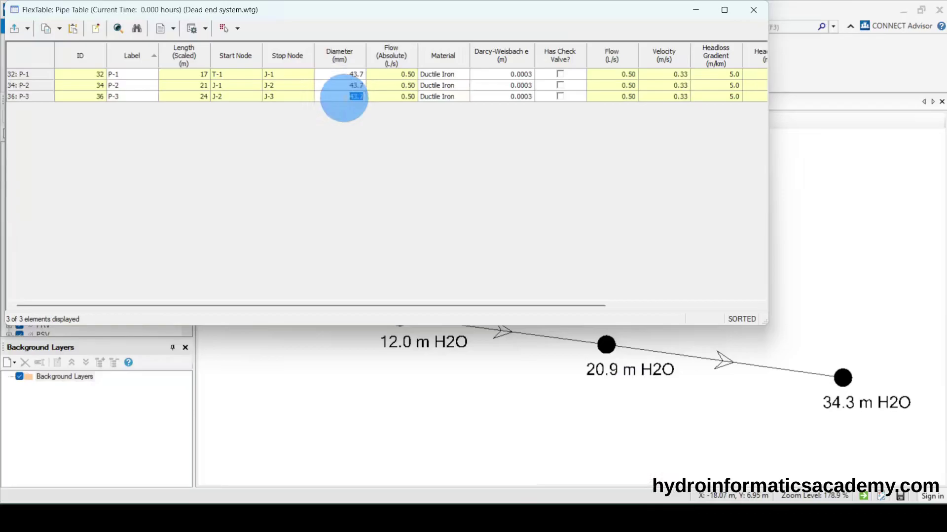
text(34.9)
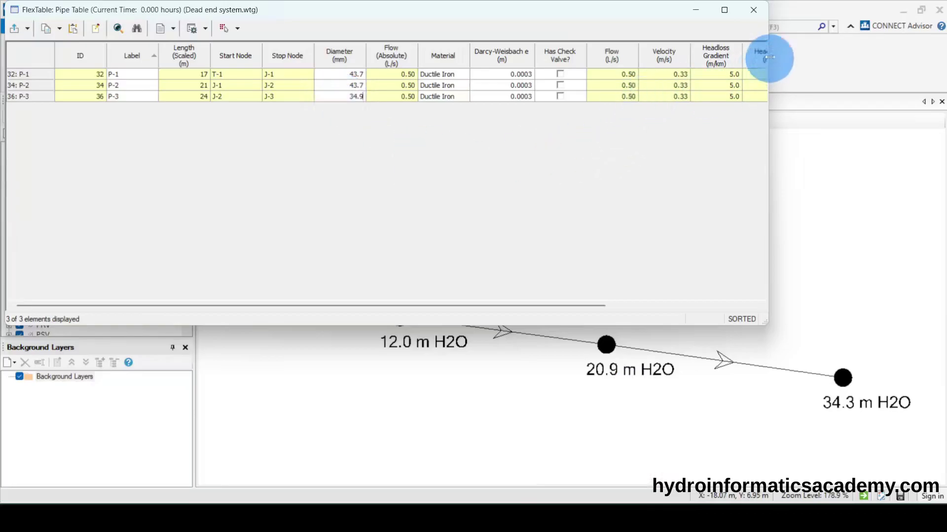
click(757, 19)
click(753, 10)
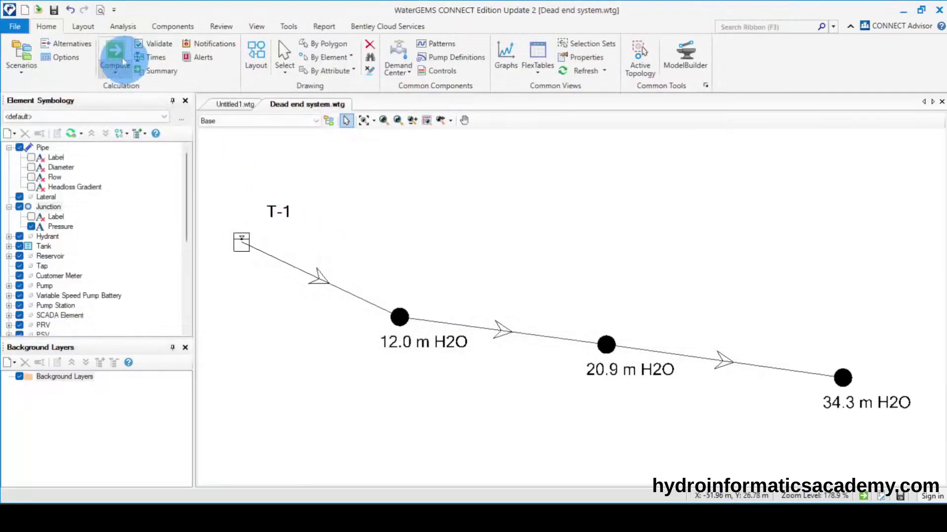
Recompute the network so the end junction pressure drops to 31.0 m H2O.
key(F9)
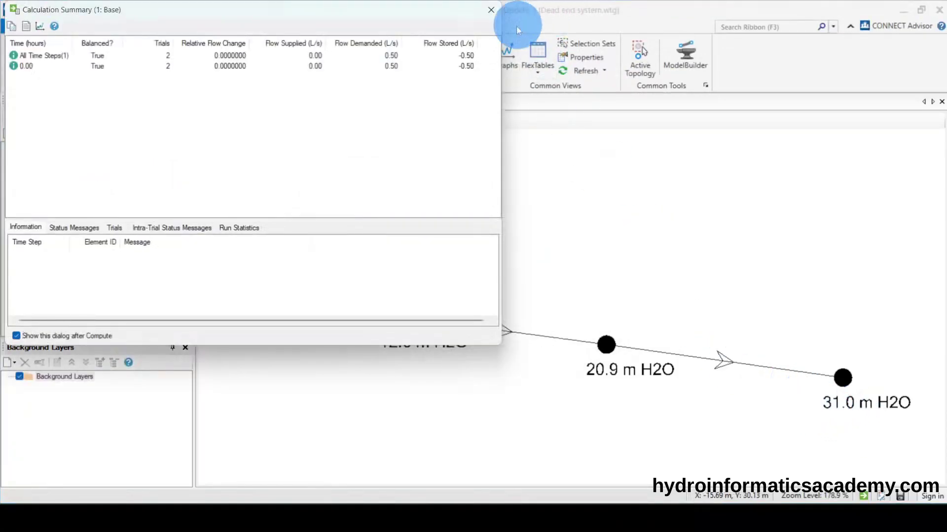
click(491, 10)
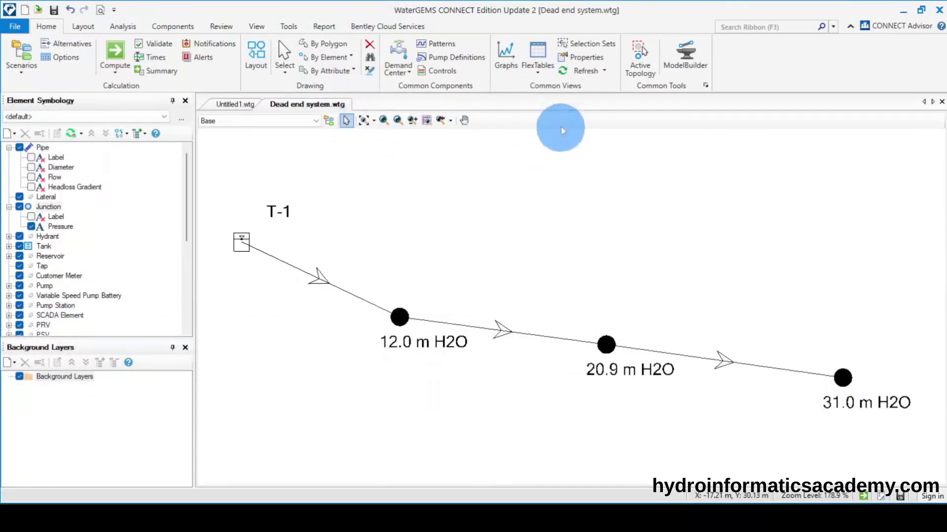
click(541, 73)
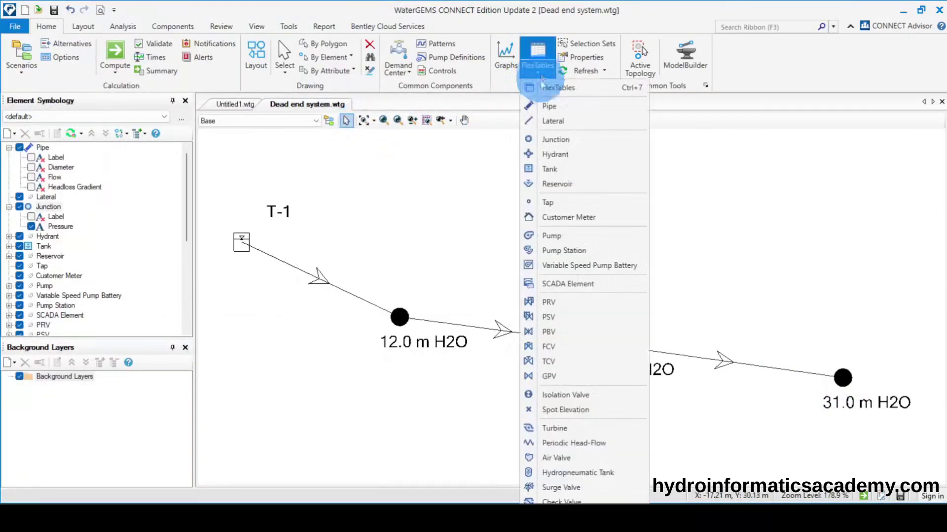
Set pipe P-3's diameter to 27.1 mm in the Pipe FlexTable and launch a recalculation.
click(549, 108)
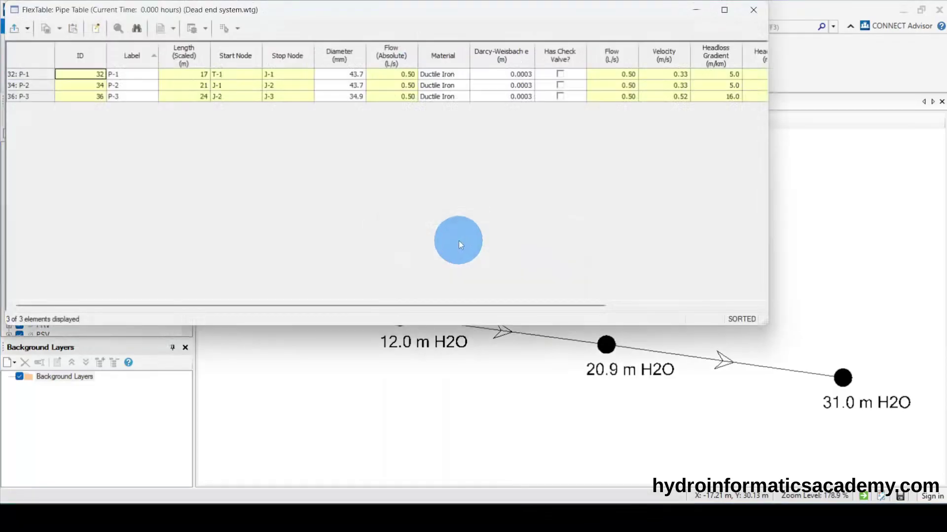
click(353, 97)
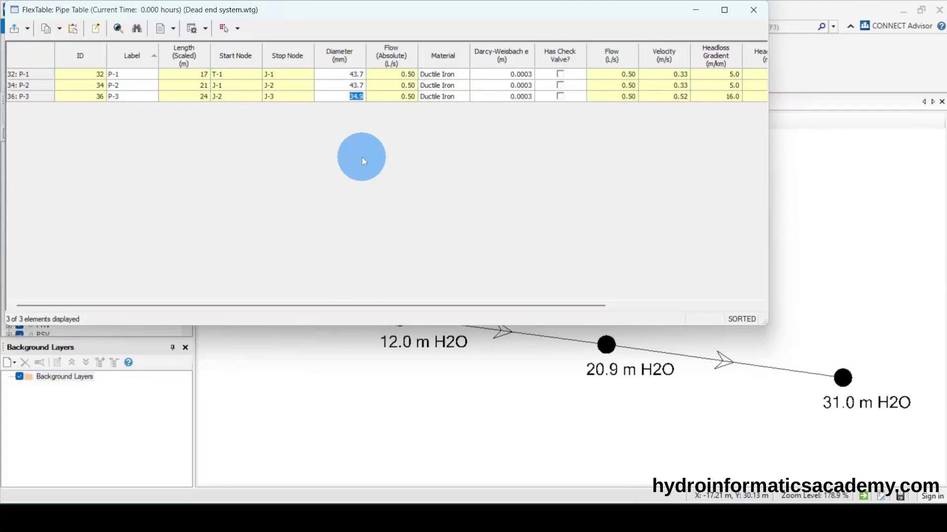
text(2)
key(Up)
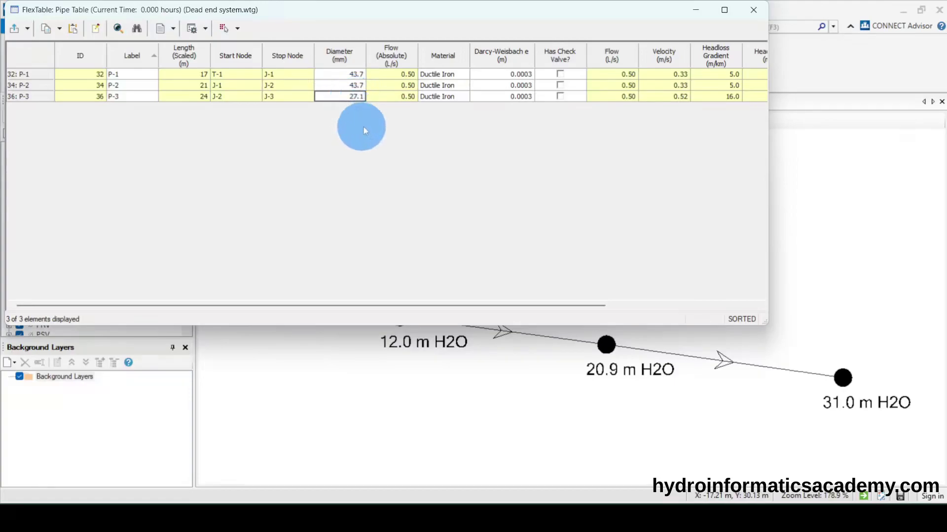
click(753, 10)
click(129, 71)
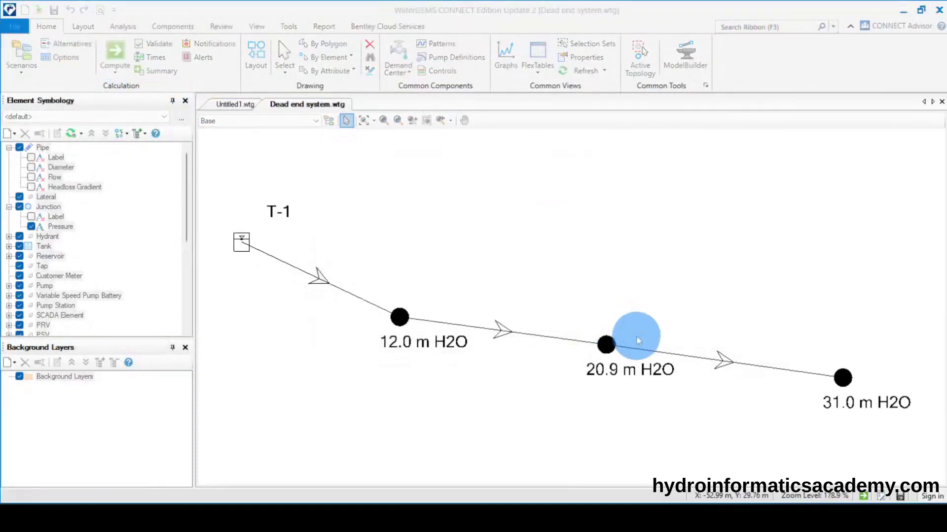
Add pipe headloss gradient labels, confirming the end node at 17.9 m H2O and P-3 at 59.8 m/km.
click(637, 336)
drag(805, 338, 908, 436)
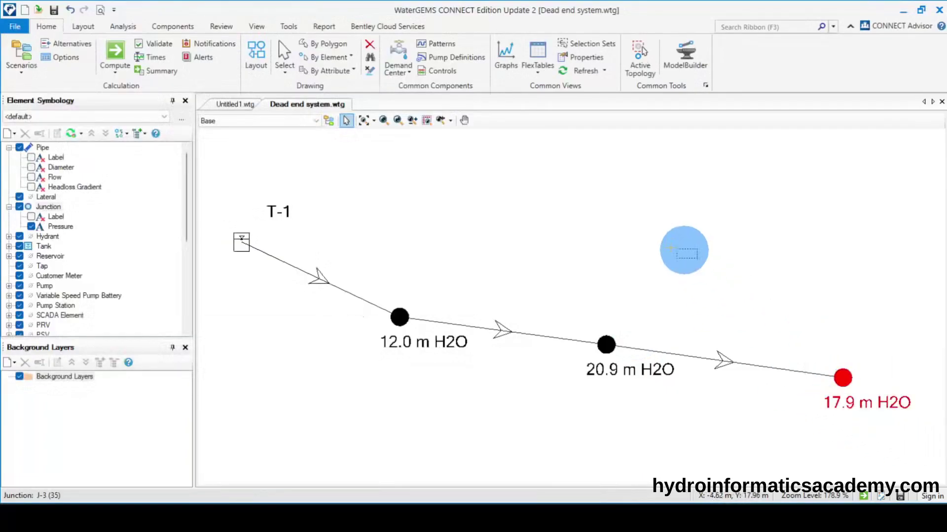
click(594, 228)
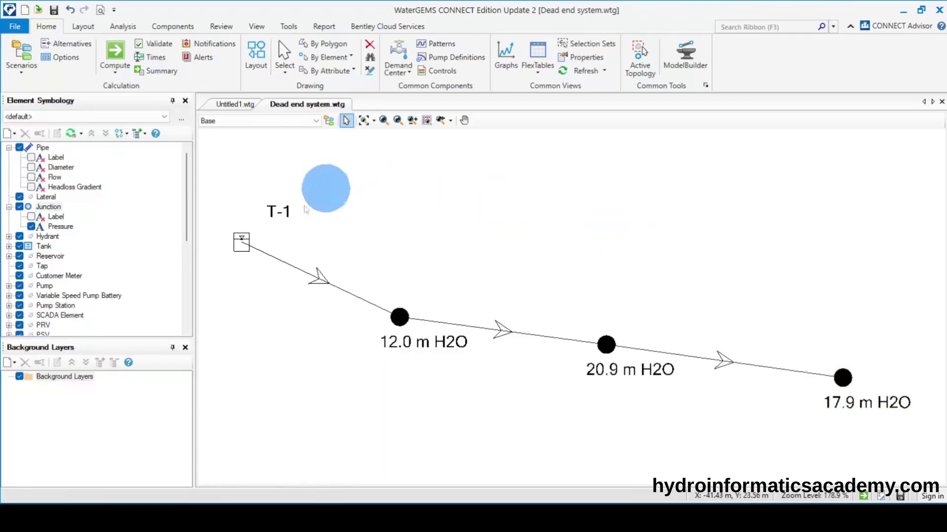
click(31, 187)
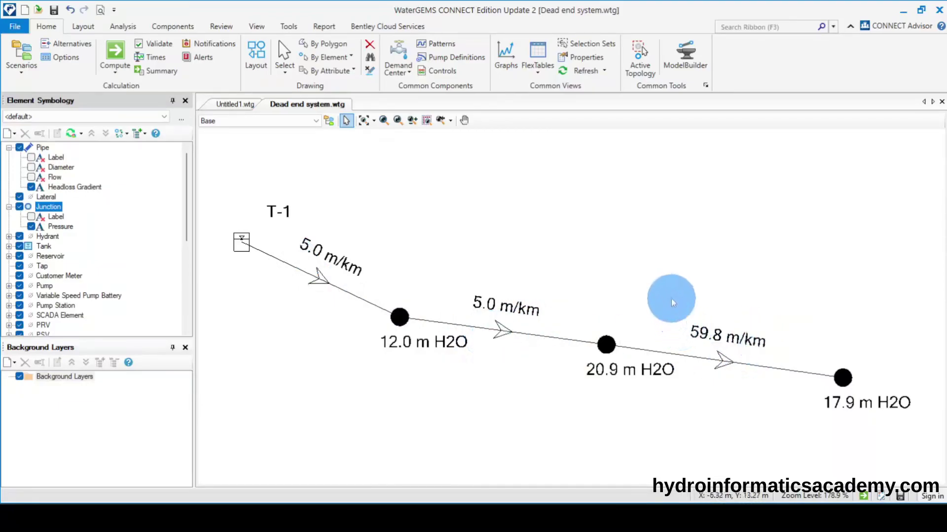
drag(667, 300, 791, 353)
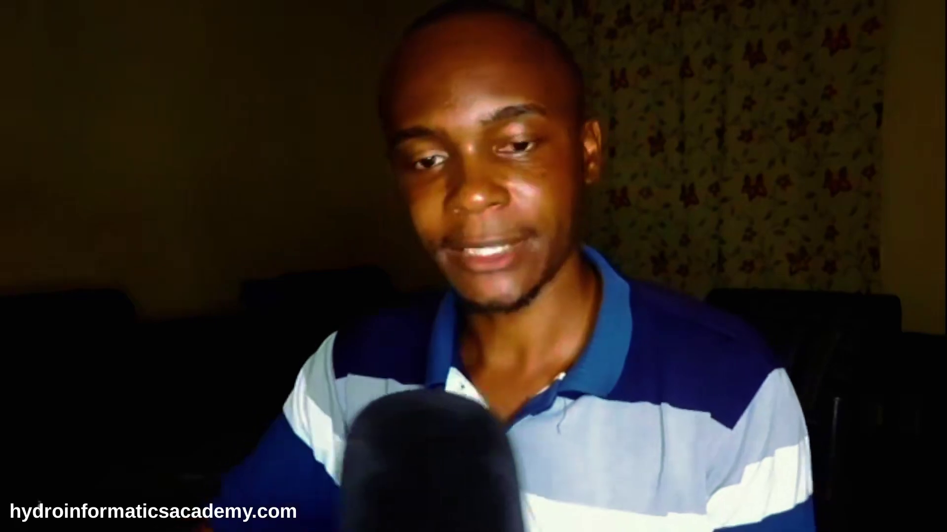